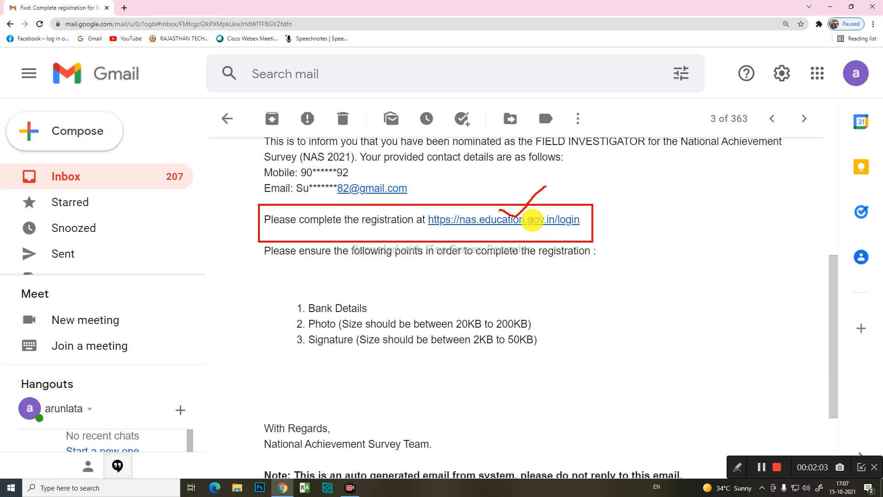
Step: Open the NAS login link from the email and log in by OTP, entering the mobile number, mobile OTP and captcha
key(Escape)
click(534, 222)
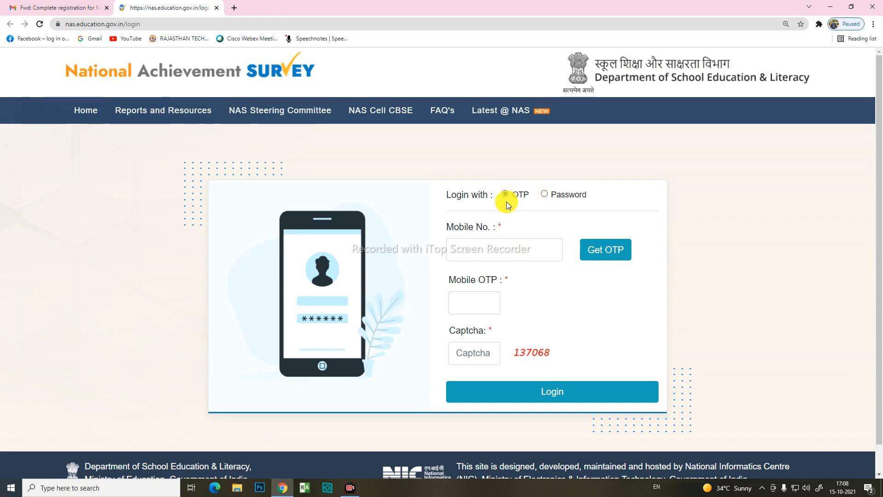
click(504, 256)
click(651, 308)
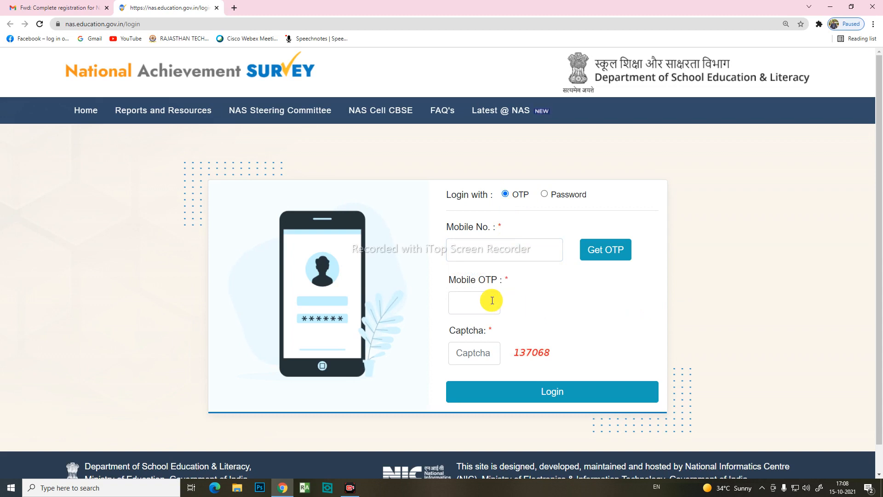
click(492, 301)
click(473, 357)
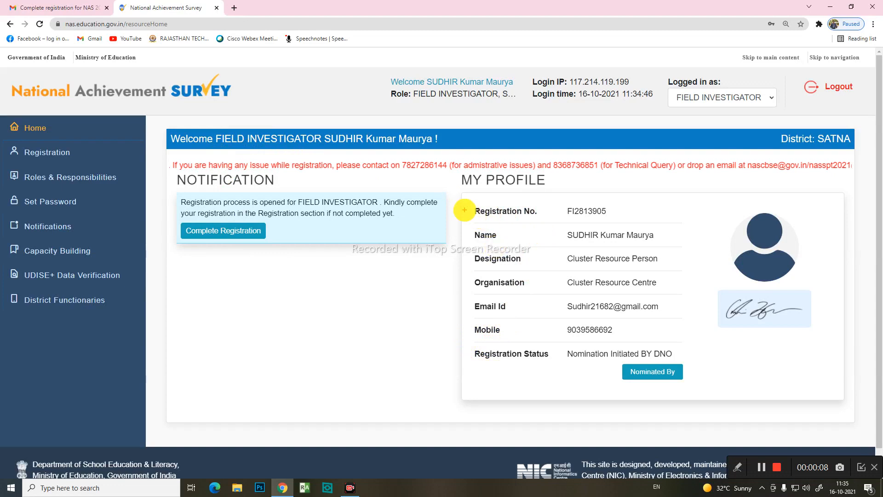
Step: Start completing the pending registration and open the Basic and Bank Details form for updating
mouse_move(467, 205)
mouse_down()
mouse_move(554, 357)
mouse_move(771, 410)
mouse_move(813, 398)
mouse_up()
mouse_move(231, 189)
mouse_down()
mouse_move(234, 197)
mouse_move(309, 159)
mouse_up()
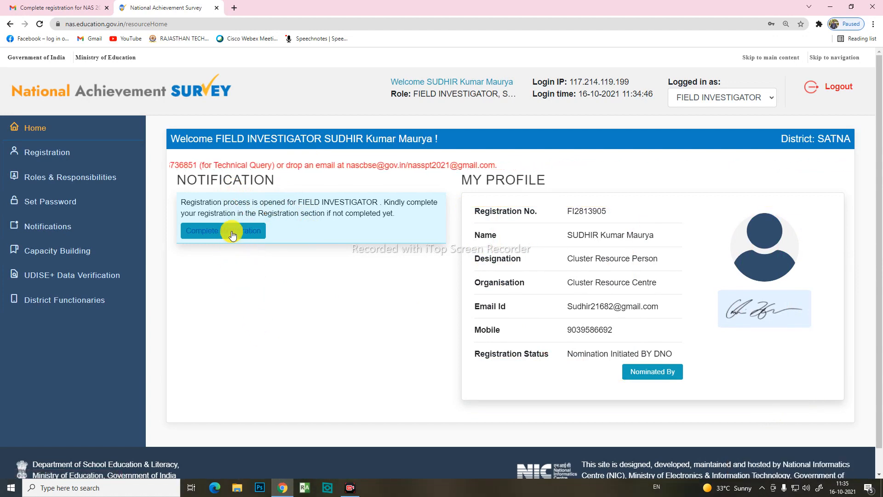
click(232, 234)
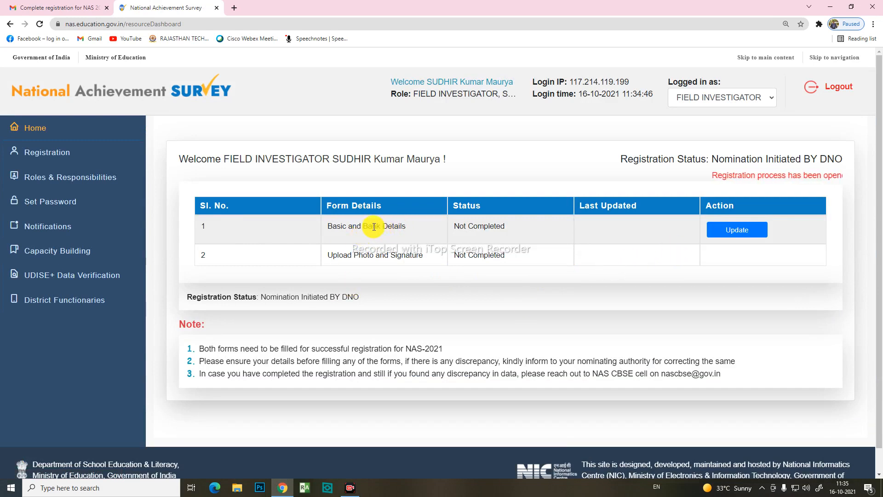
drag(372, 226, 424, 252)
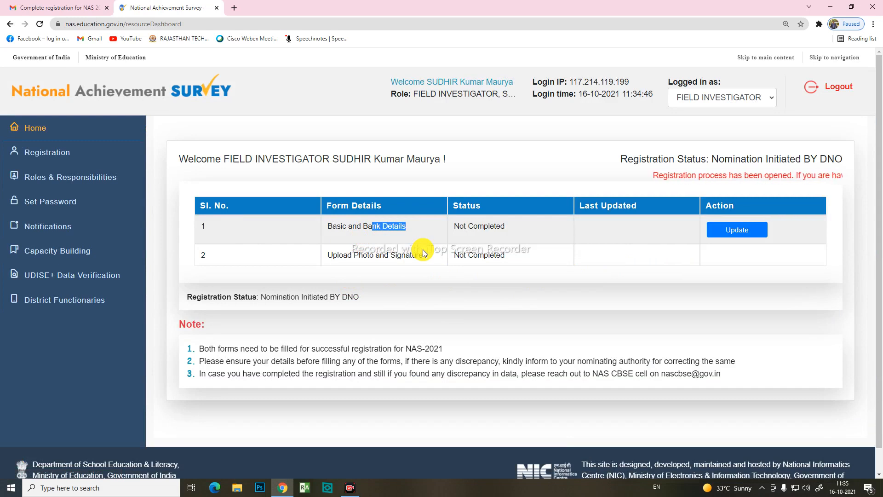
drag(420, 224, 446, 201)
drag(417, 252, 456, 245)
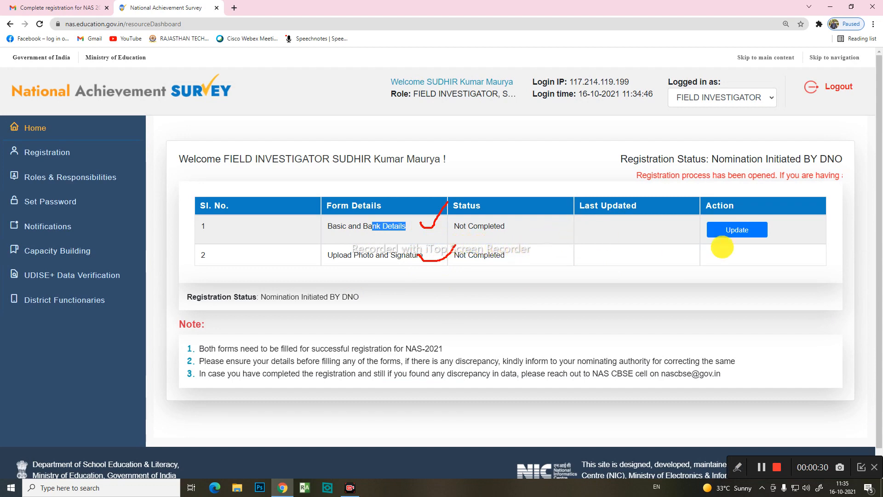
mouse_move(697, 217)
mouse_down()
mouse_move(729, 247)
mouse_move(788, 245)
mouse_up()
key(Escape)
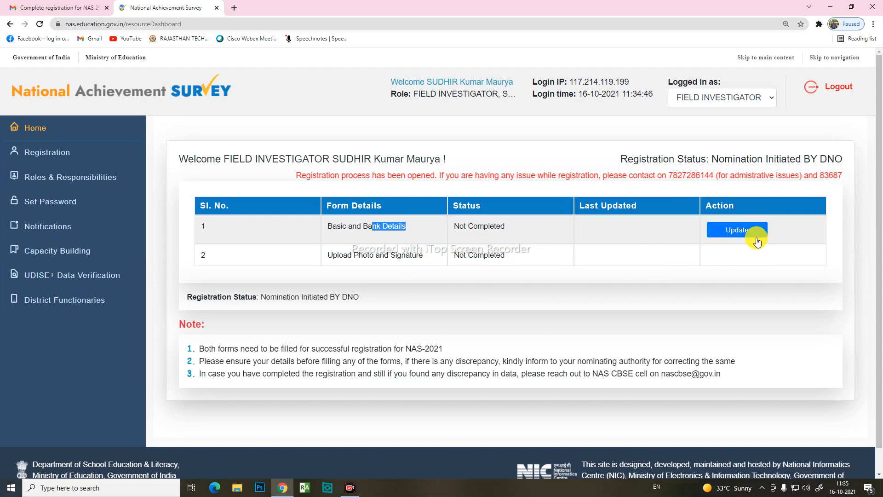
click(734, 230)
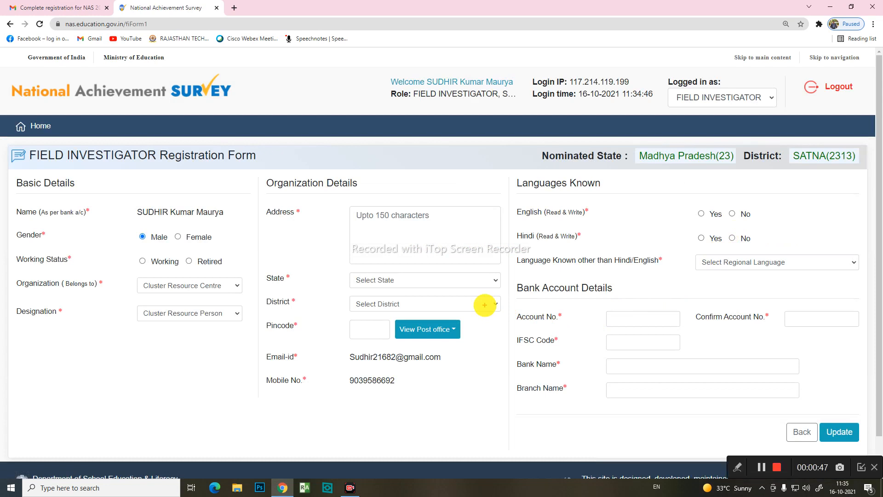
mouse_move(130, 187)
mouse_down()
mouse_move(152, 193)
mouse_move(195, 144)
mouse_up()
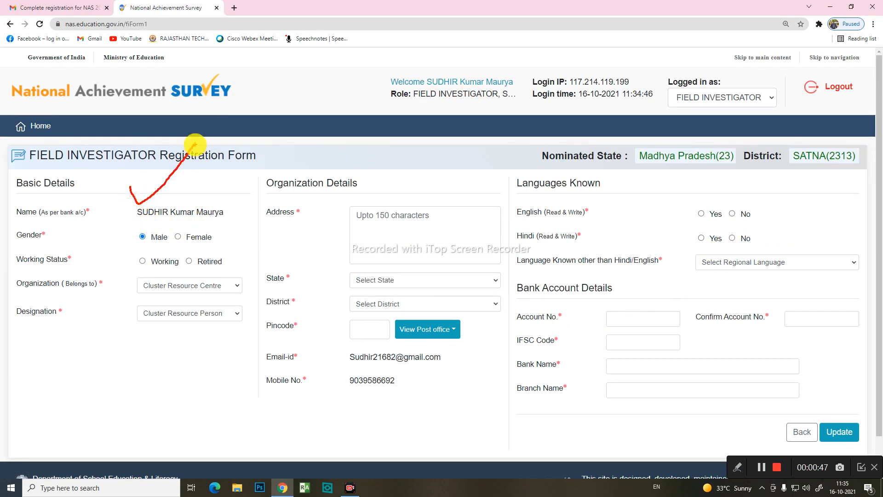
mouse_move(388, 179)
mouse_down()
mouse_move(395, 185)
mouse_move(432, 163)
mouse_up()
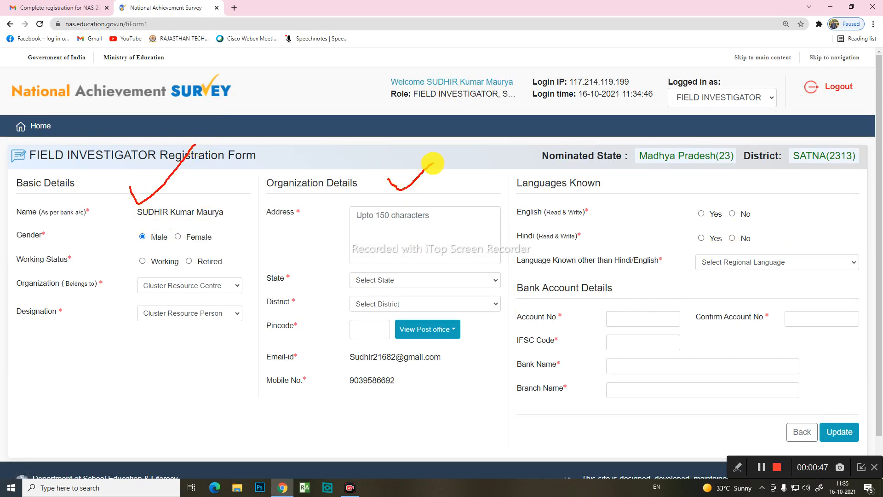
mouse_move(619, 186)
mouse_down()
mouse_move(655, 192)
mouse_move(722, 147)
mouse_up()
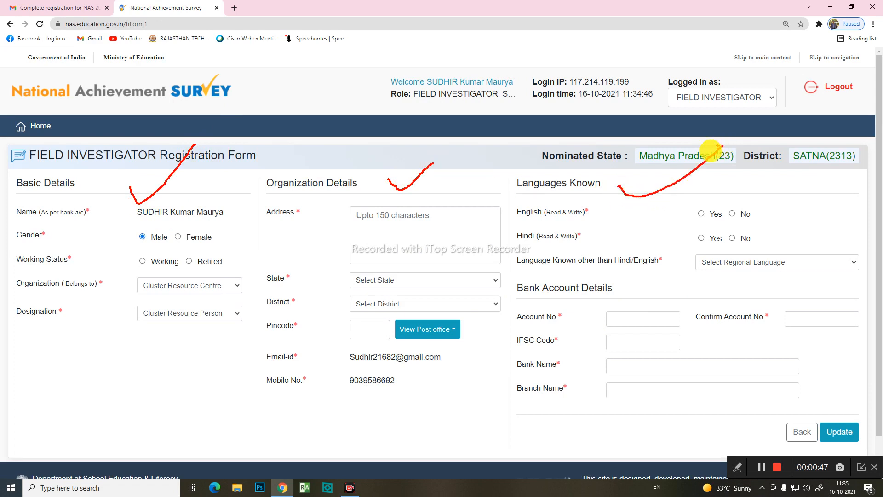
mouse_move(570, 285)
mouse_down()
mouse_move(574, 310)
mouse_move(655, 239)
mouse_up()
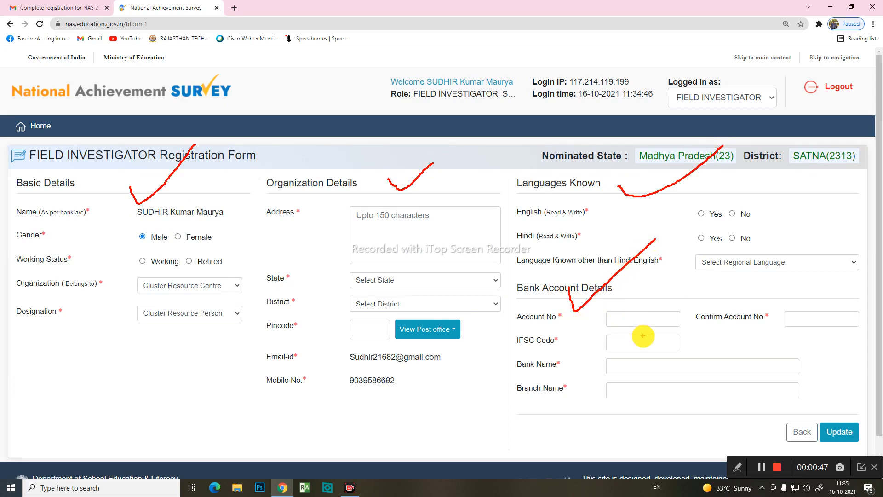
key(Escape)
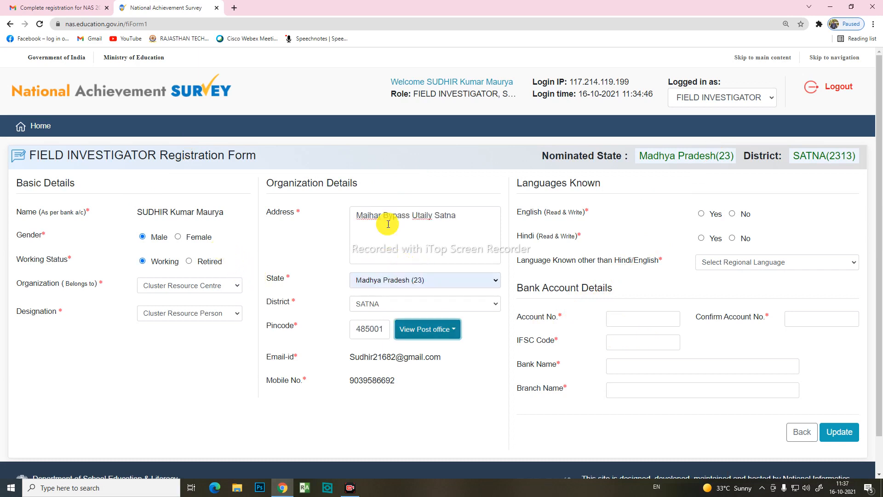
key(F10)
mouse_move(385, 224)
mouse_down()
mouse_move(400, 237)
mouse_move(437, 199)
mouse_up()
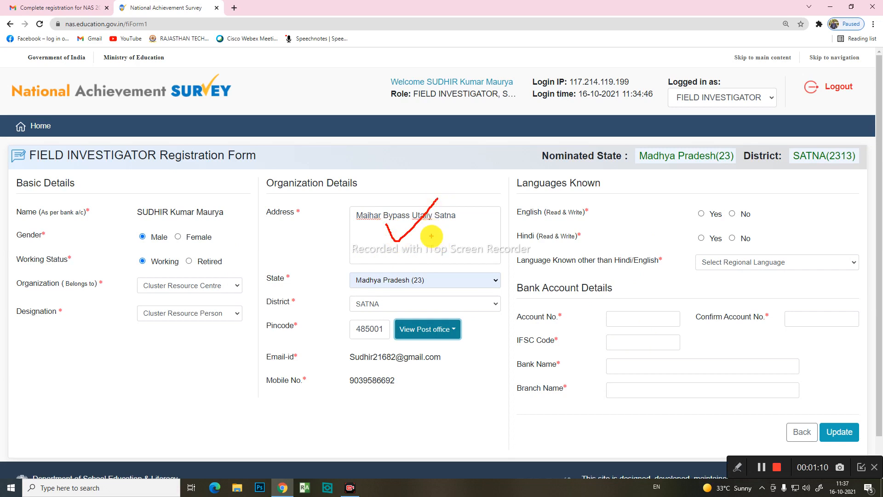
mouse_move(431, 236)
mouse_down()
mouse_move(437, 242)
mouse_move(454, 221)
mouse_up()
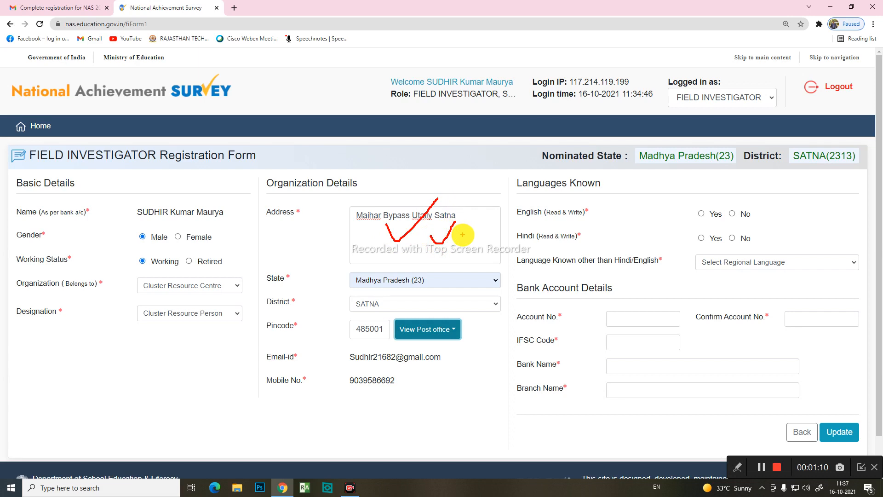
key(Escape)
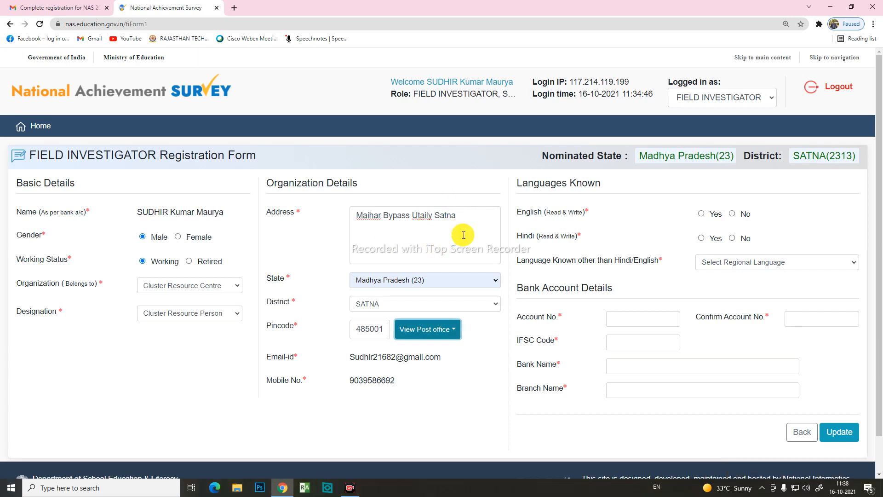
Step: View the list of post offices for the entered pincode
click(458, 332)
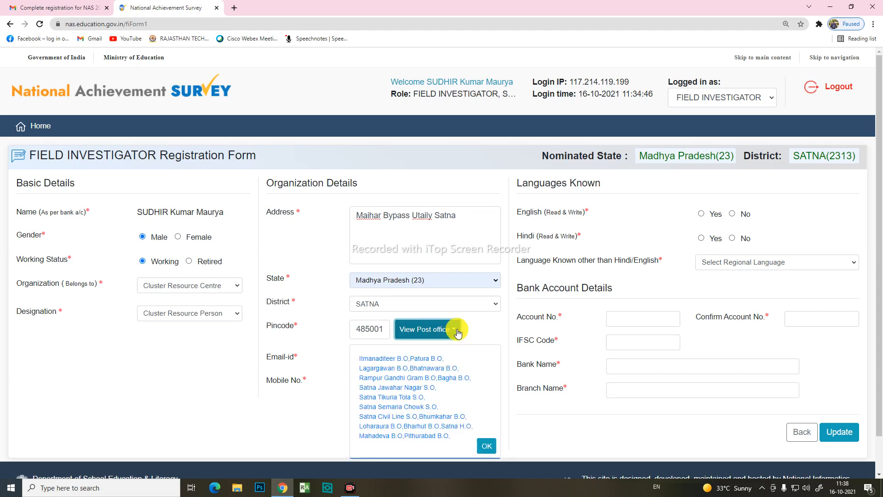
scroll(437, 395, down, 1)
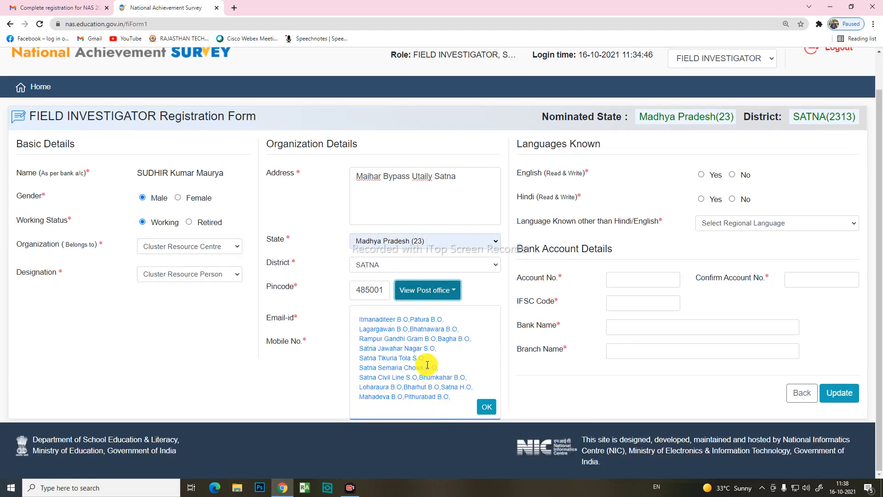
scroll(427, 365, up, 1)
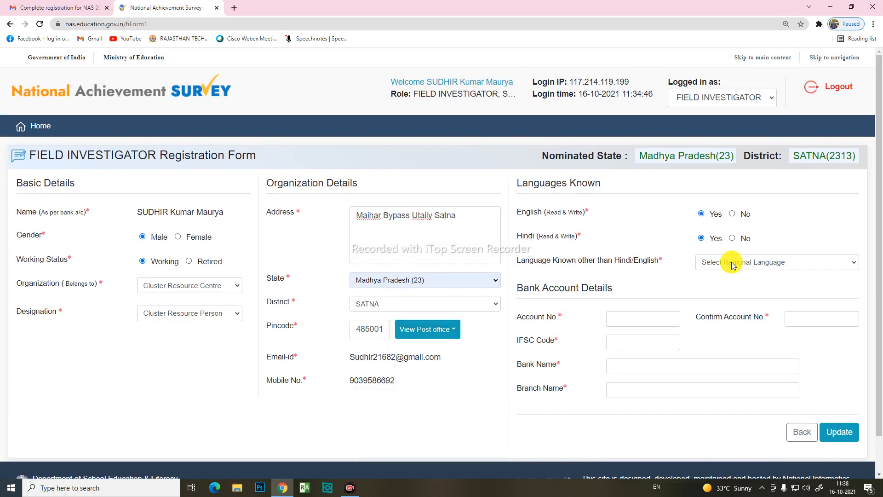
Step: Select Other (99) as the language known other than Hindi/English
click(732, 263)
click(732, 263)
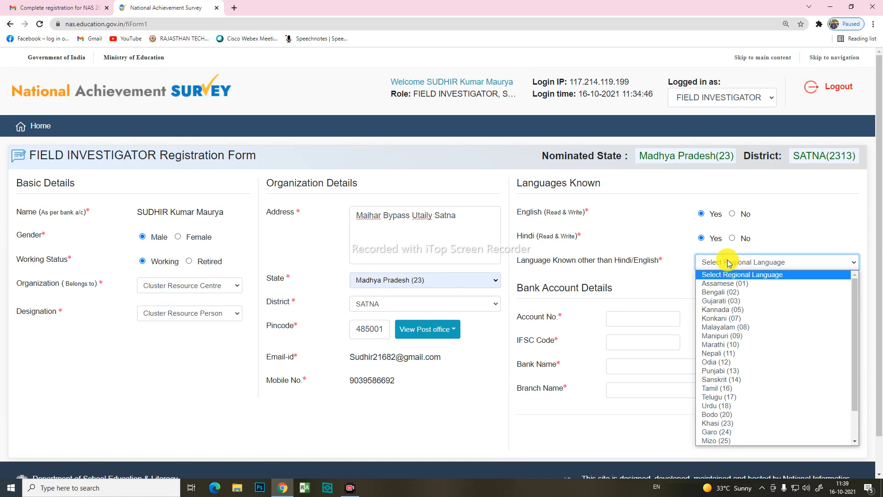
scroll(738, 347, down, 2)
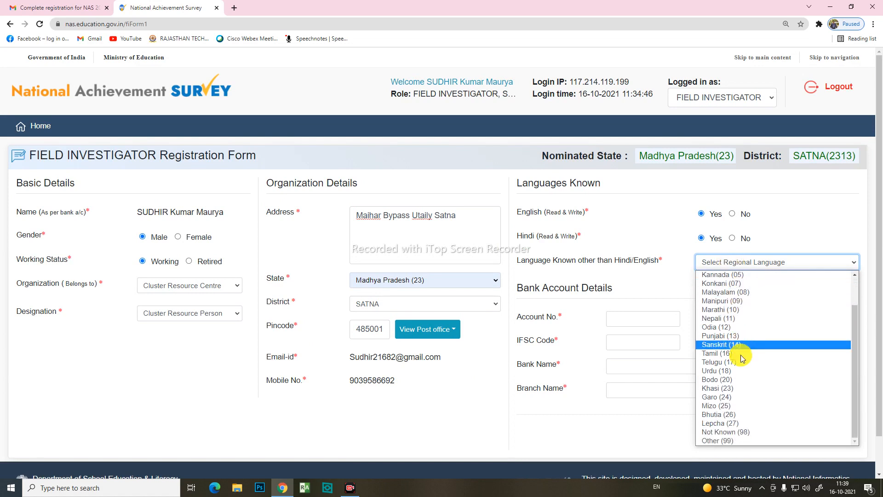
click(714, 440)
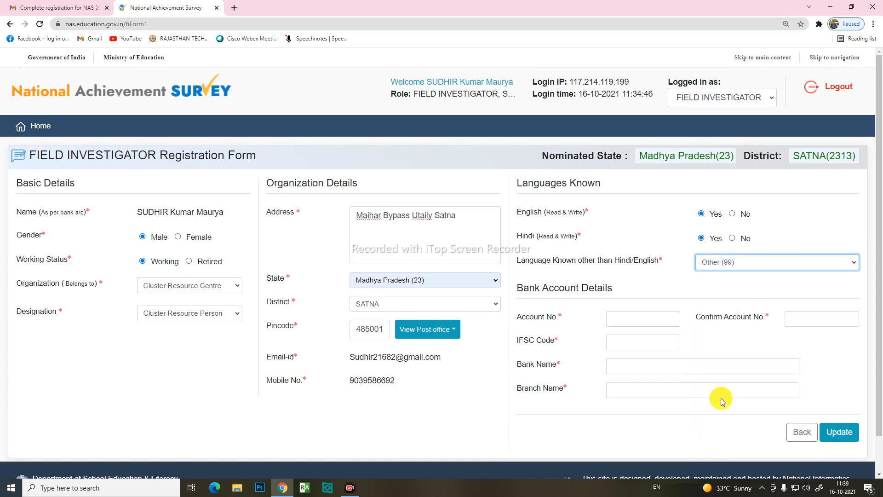
Step: Fill in and check the account number, its confirmation and the IFSC code, with bank name Indian Bank and branch Evening Branch Satna
click(642, 323)
click(635, 339)
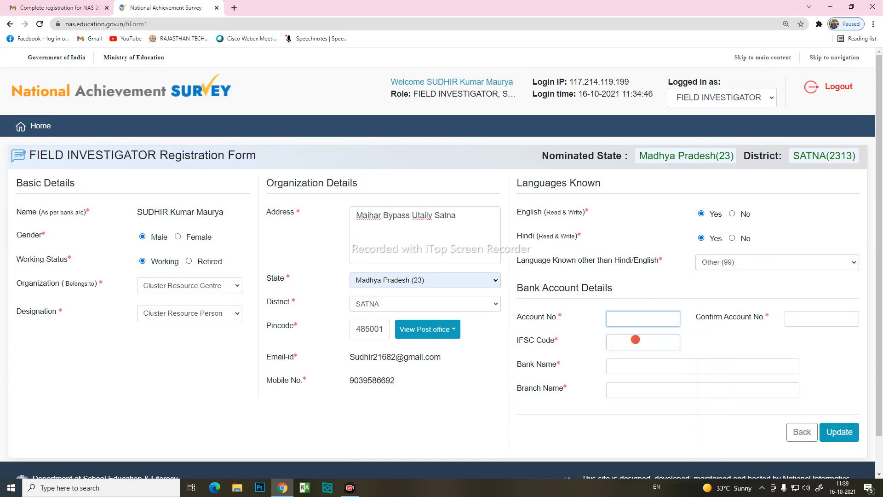
click(632, 371)
click(637, 390)
click(795, 326)
click(615, 322)
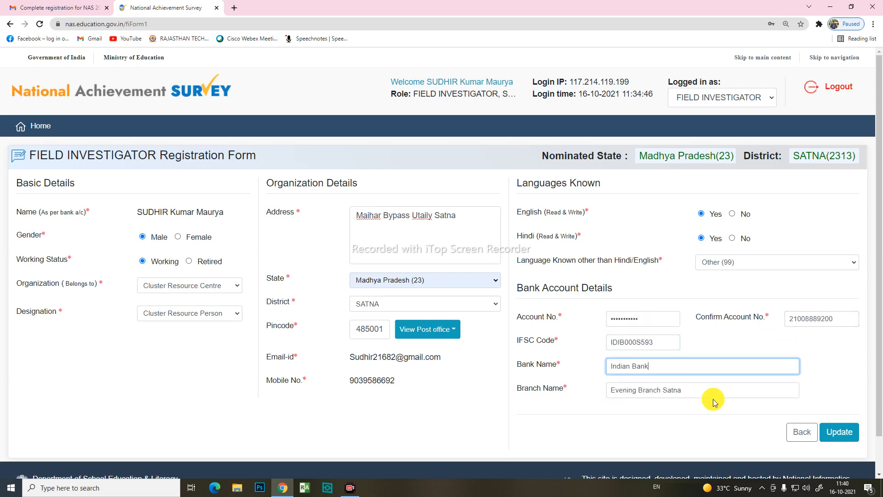
click(711, 388)
click(705, 367)
click(658, 342)
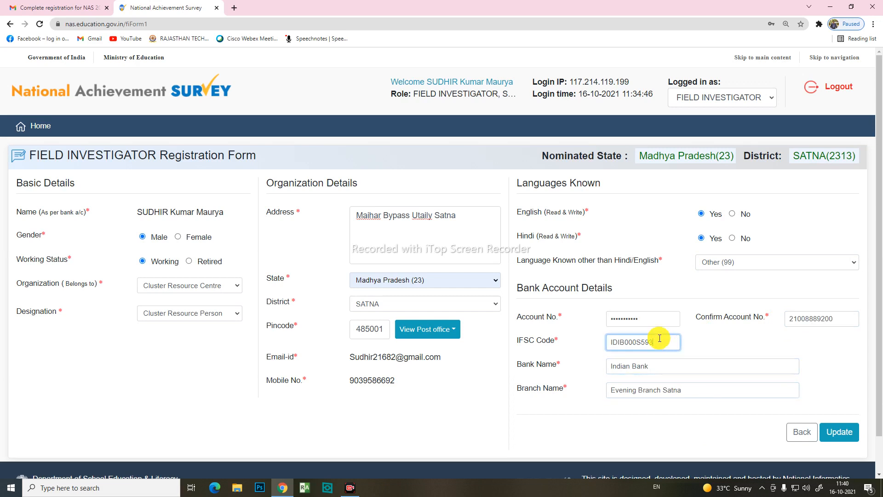
click(651, 318)
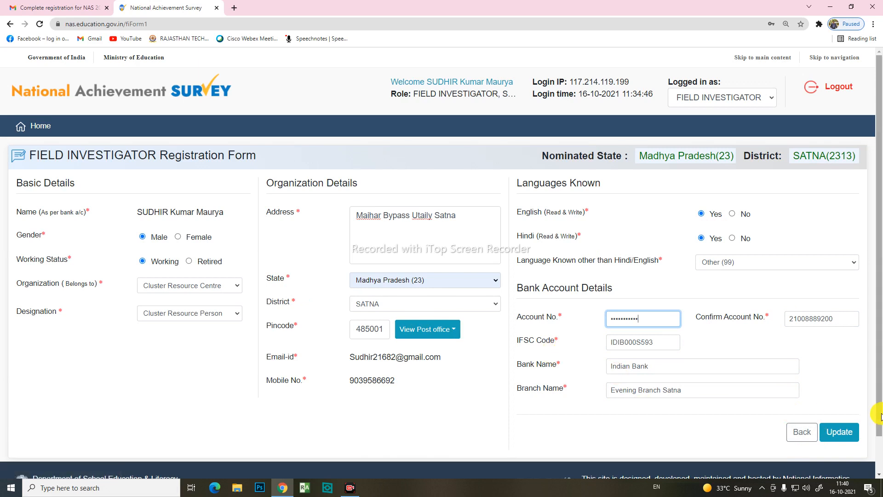
click(837, 415)
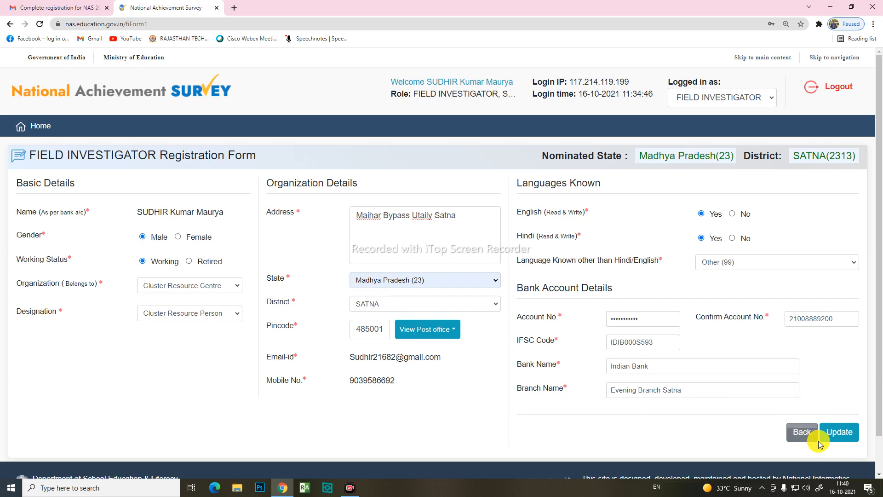
Step: Submit the registration form, confirm the final details and continue to the Photo Upload and Declaration page
click(840, 434)
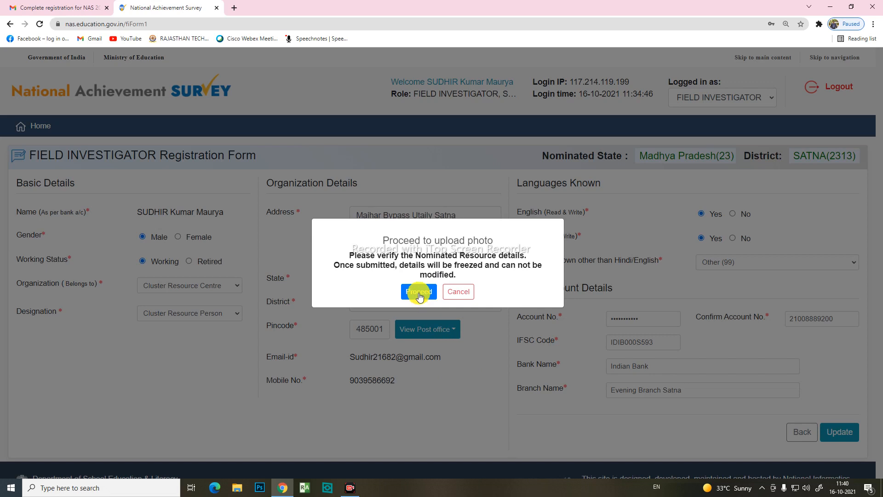
click(418, 292)
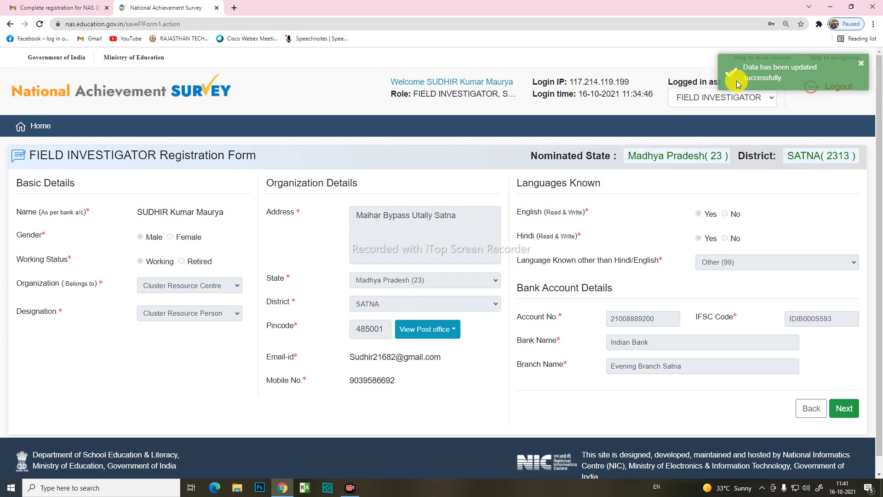
click(840, 409)
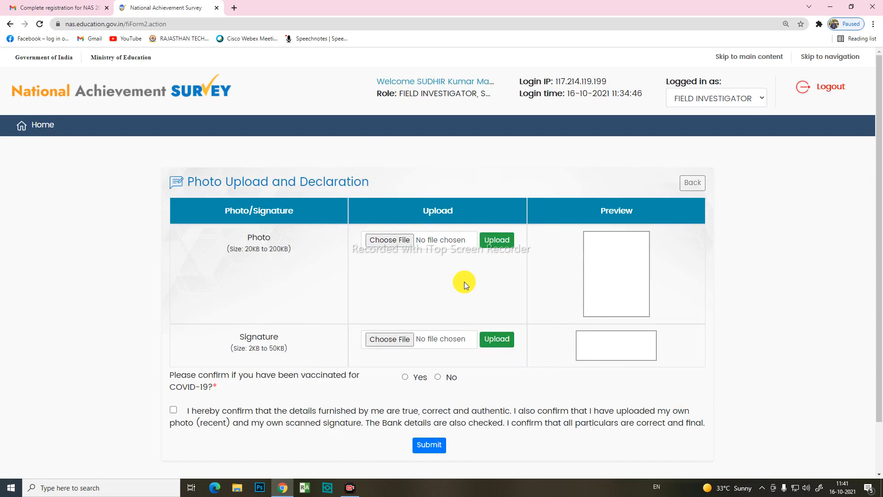
key(F10)
mouse_move(175, 186)
mouse_down()
mouse_move(424, 407)
mouse_move(449, 403)
mouse_up()
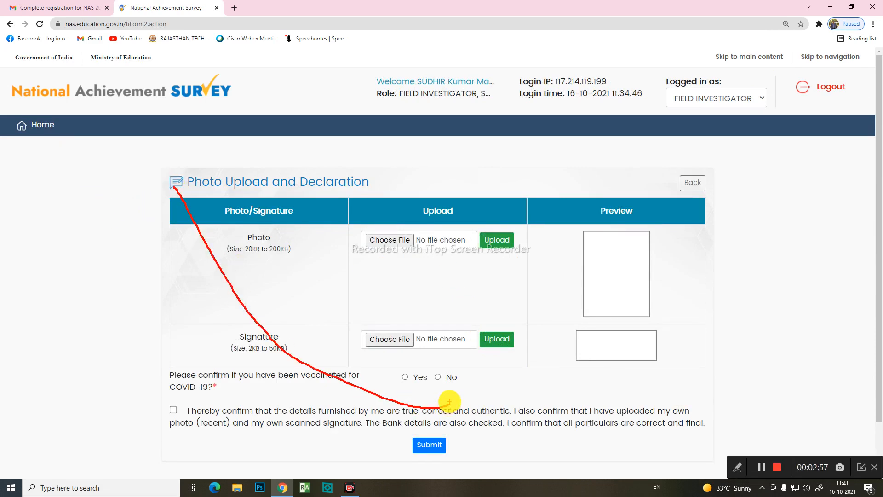
key(F10)
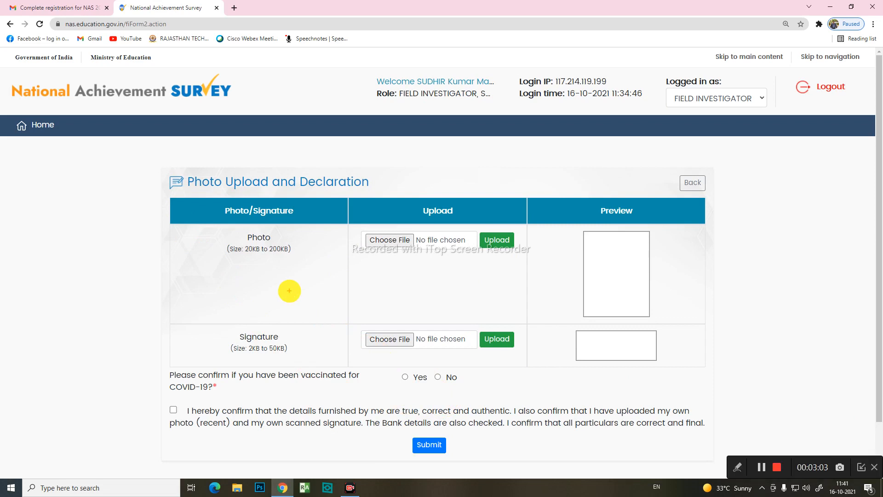
mouse_move(212, 202)
mouse_down()
mouse_move(548, 396)
mouse_move(686, 387)
mouse_up()
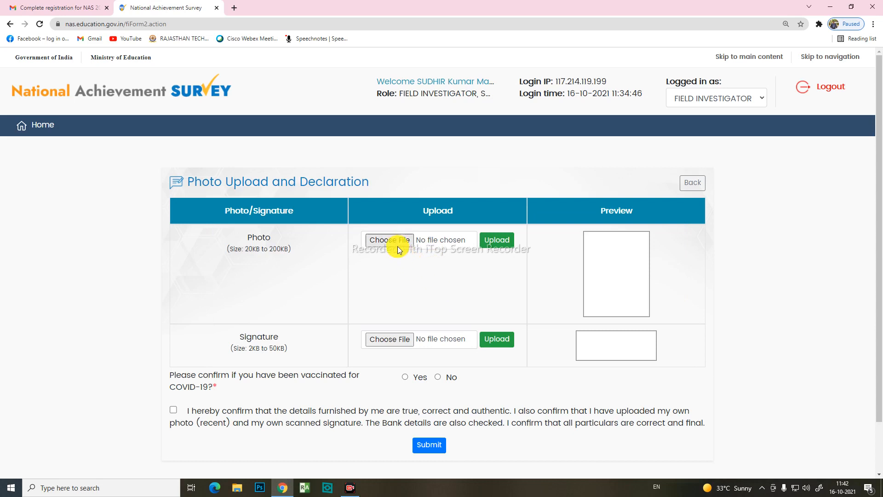
Step: Try to upload the applicant's photo JPG from the Desktop folder as the Photo
click(395, 244)
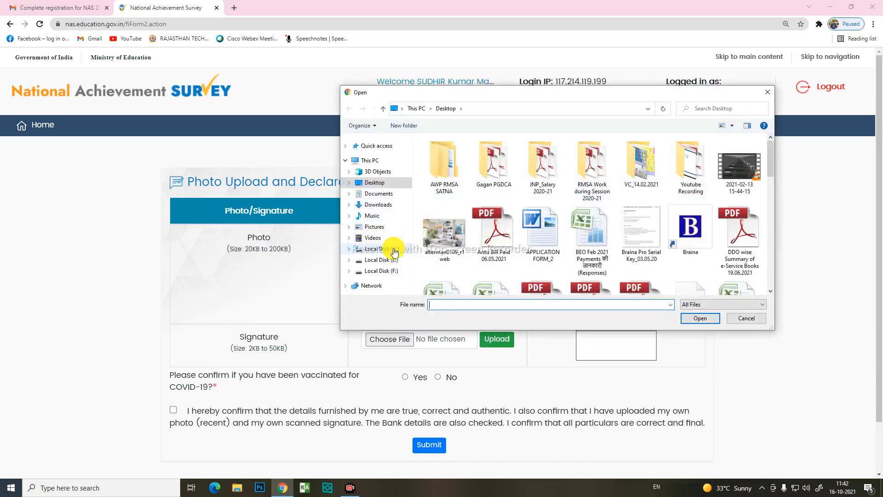
click(374, 182)
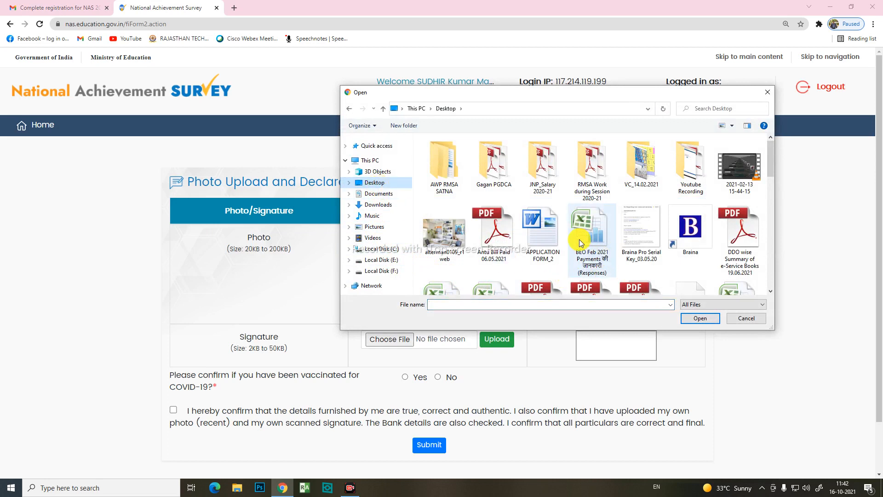
click(536, 242)
click(600, 243)
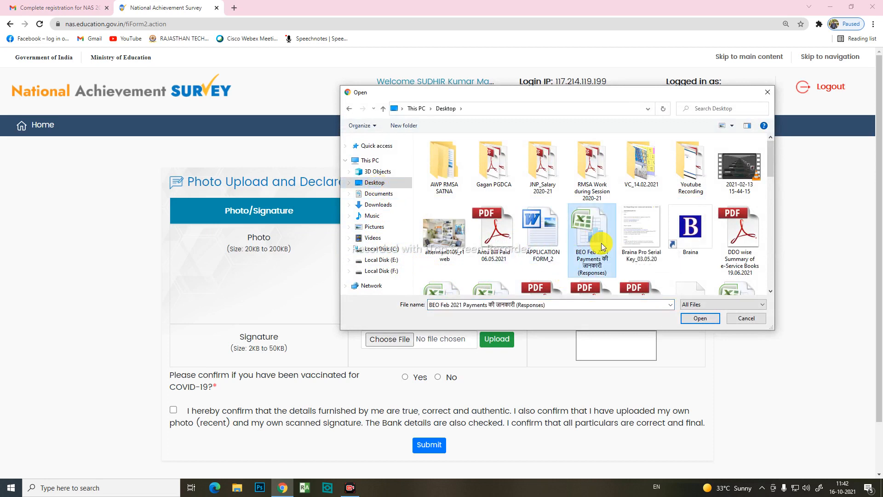
scroll(600, 243, down, 5)
scroll(606, 236, down, 3)
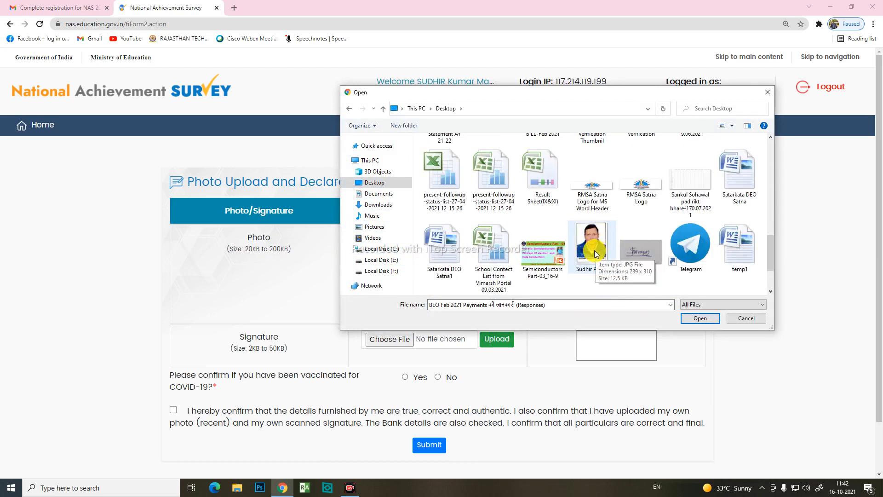
click(590, 248)
click(700, 321)
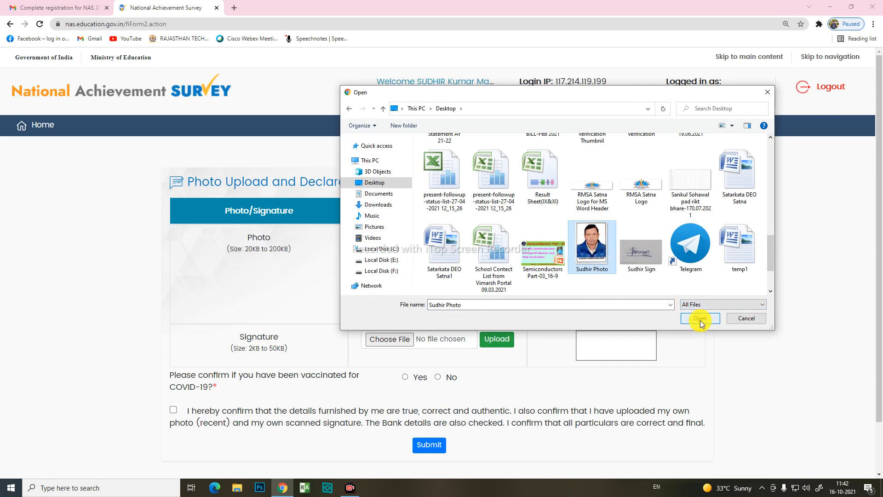
click(700, 321)
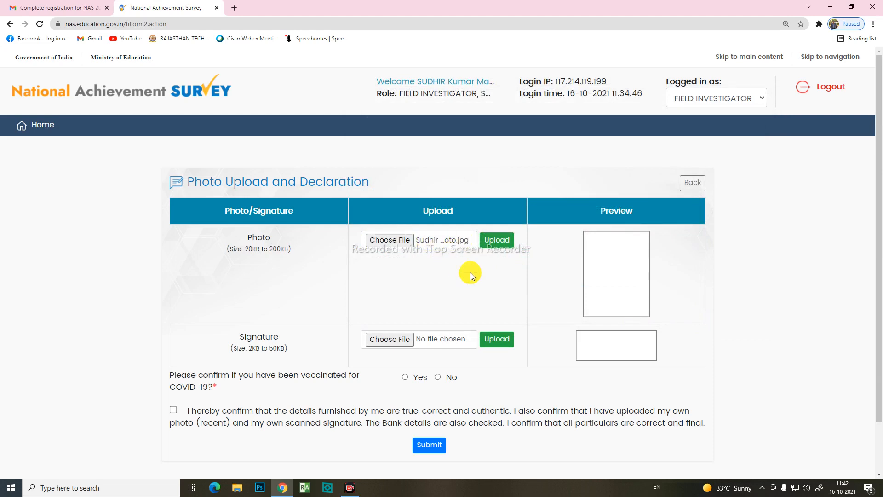
click(495, 244)
click(497, 242)
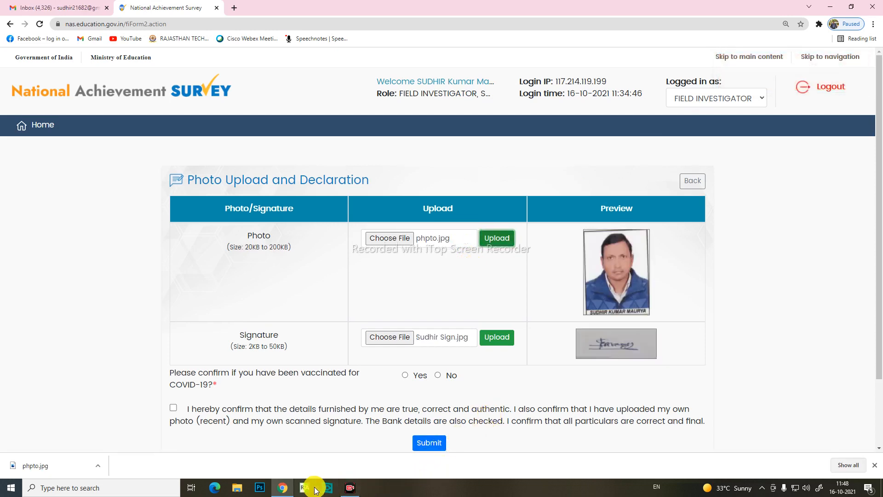
click(350, 488)
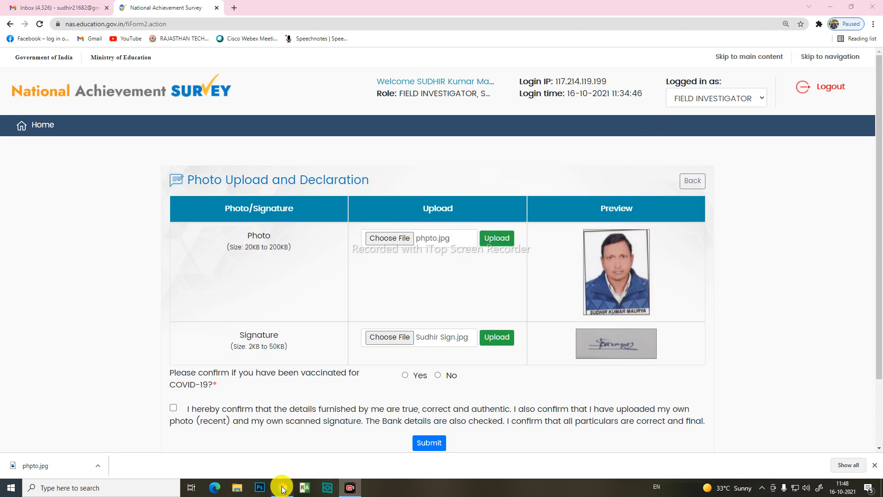
click(831, 7)
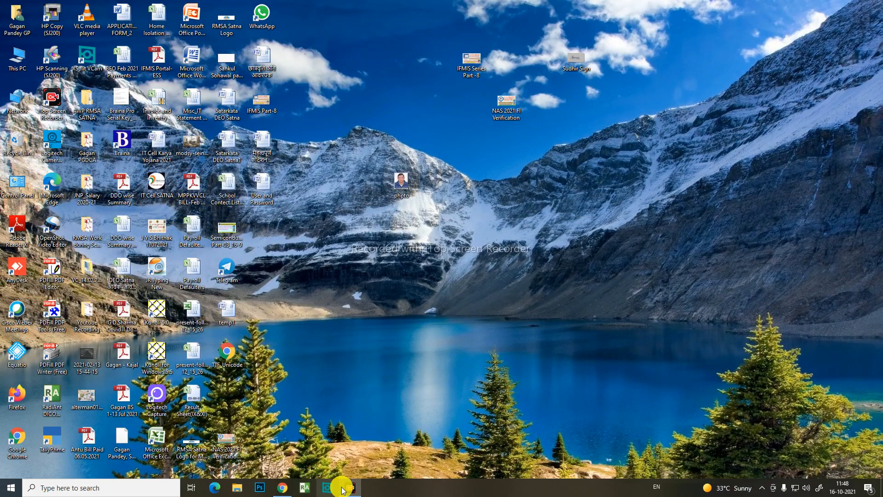
click(287, 489)
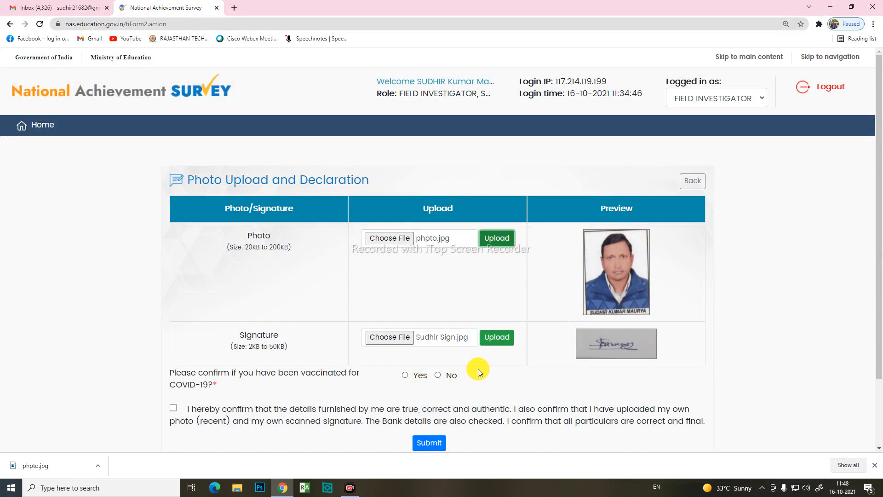
Step: Accept the declaration that all details are true and correct, and answer Yes to the COVID-19 vaccination question
scroll(480, 368, down, 2)
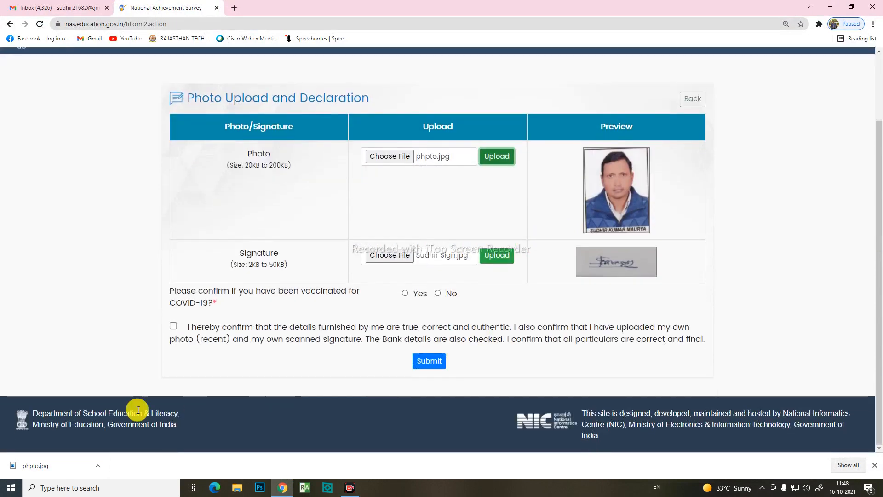
click(173, 326)
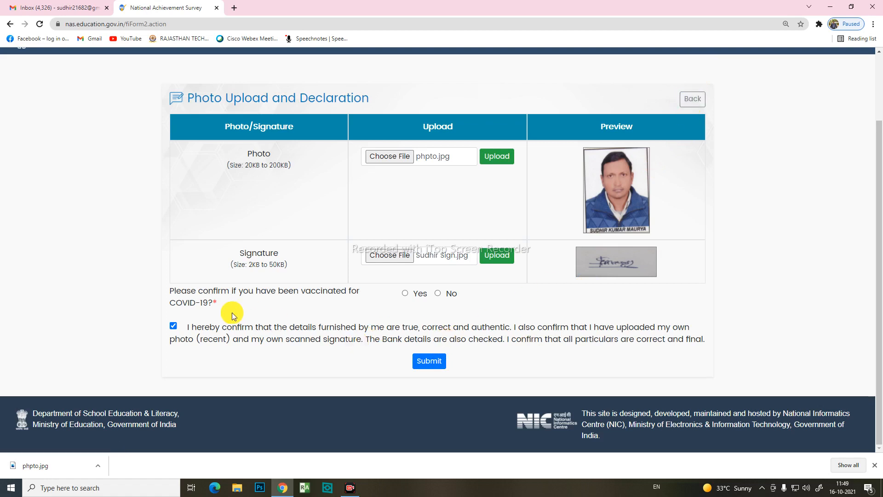
drag(194, 292, 477, 300)
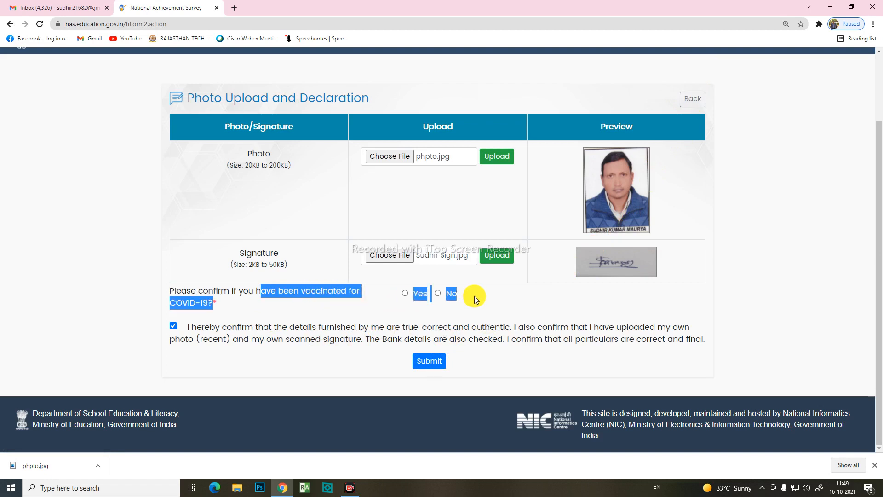
click(293, 292)
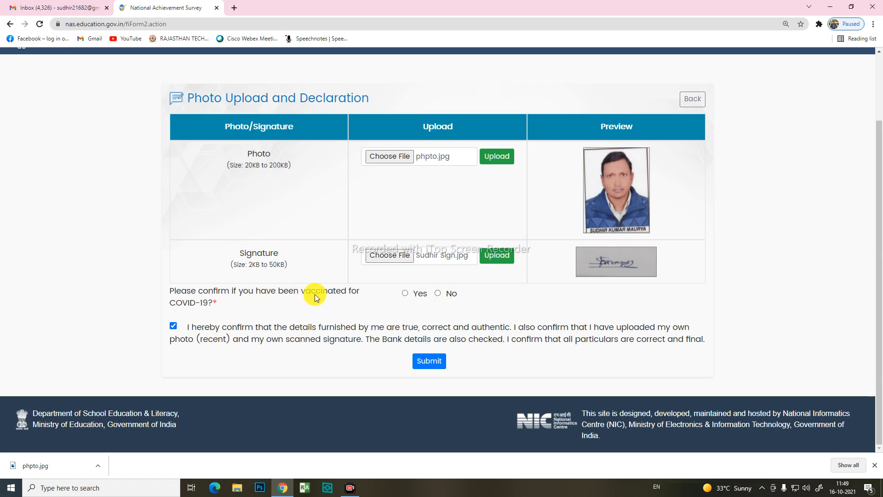
click(405, 293)
Step: Submit the photo, signature and declaration, and proceed with the final submission
click(430, 362)
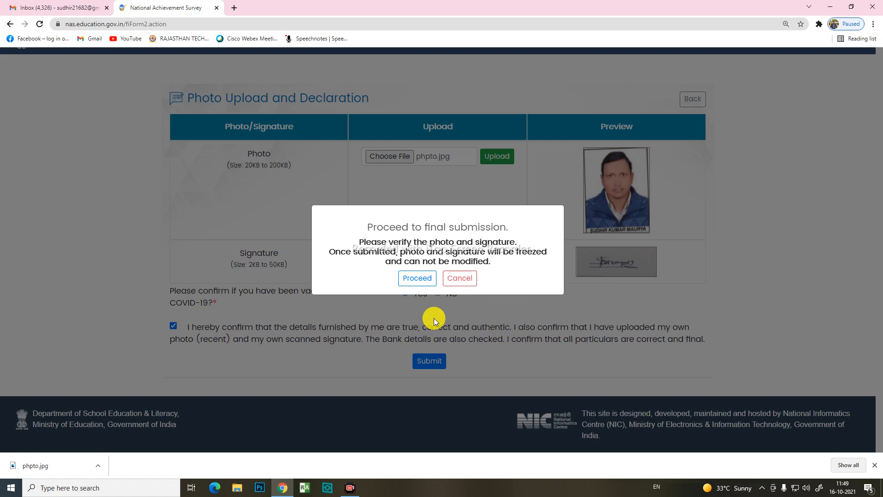
click(418, 278)
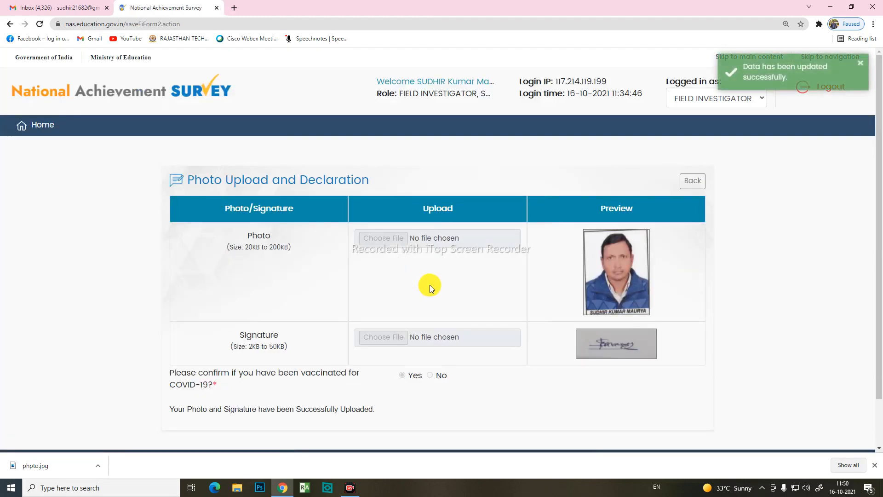
click(821, 81)
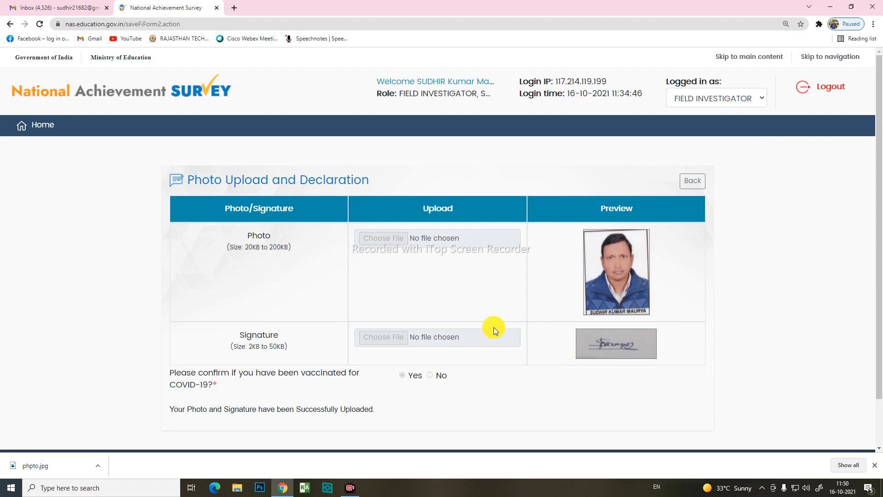
scroll(492, 326, down, 1)
scroll(492, 326, up, 1)
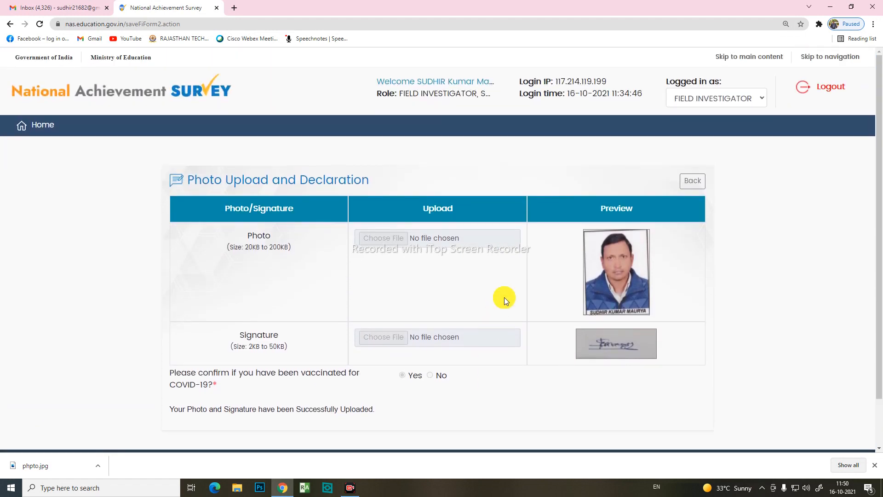